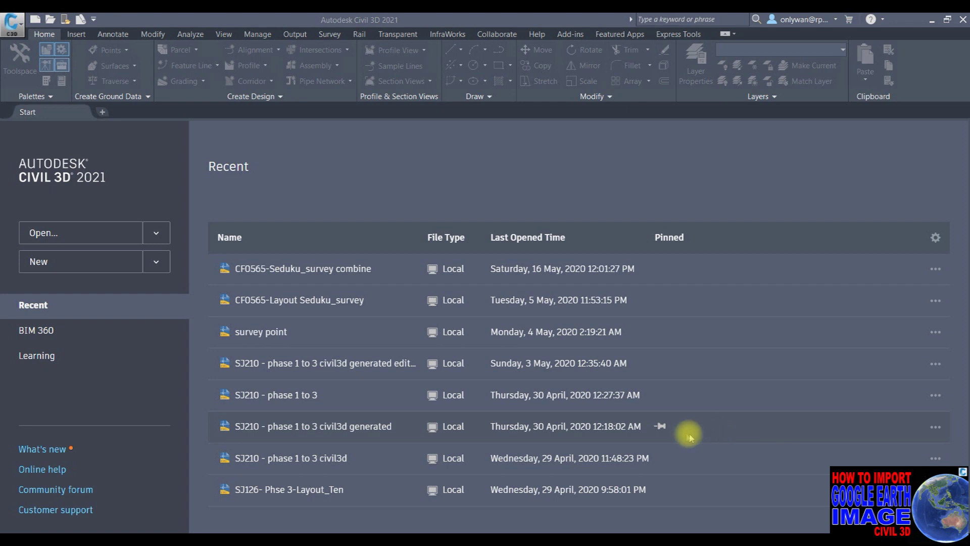
- Create a new blank drawing, Drawing10, from the Start tab
click(118, 270)
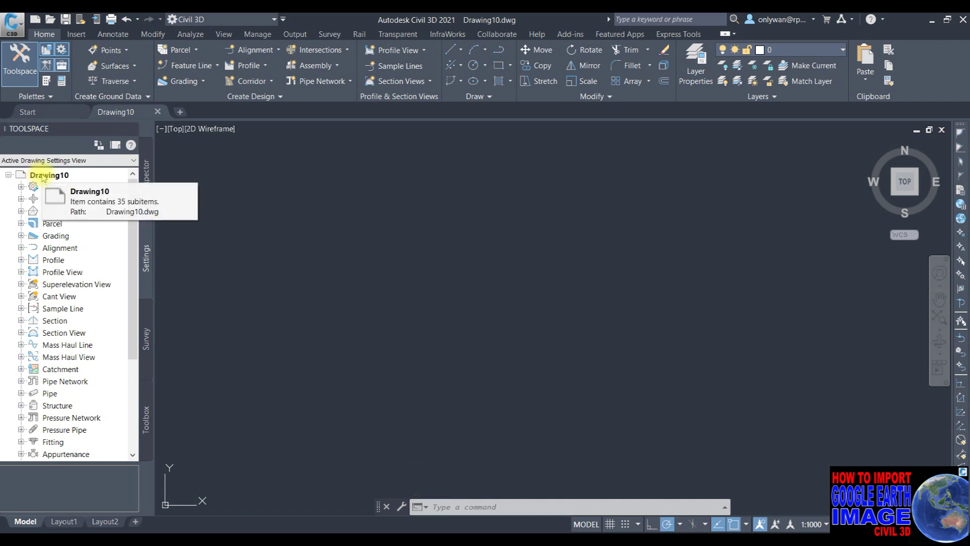
- Set Drawing10's coordinate system to Malaysia's Peninsula Malaysia, RSO System, Metres in Drawing Settings
click(46, 176)
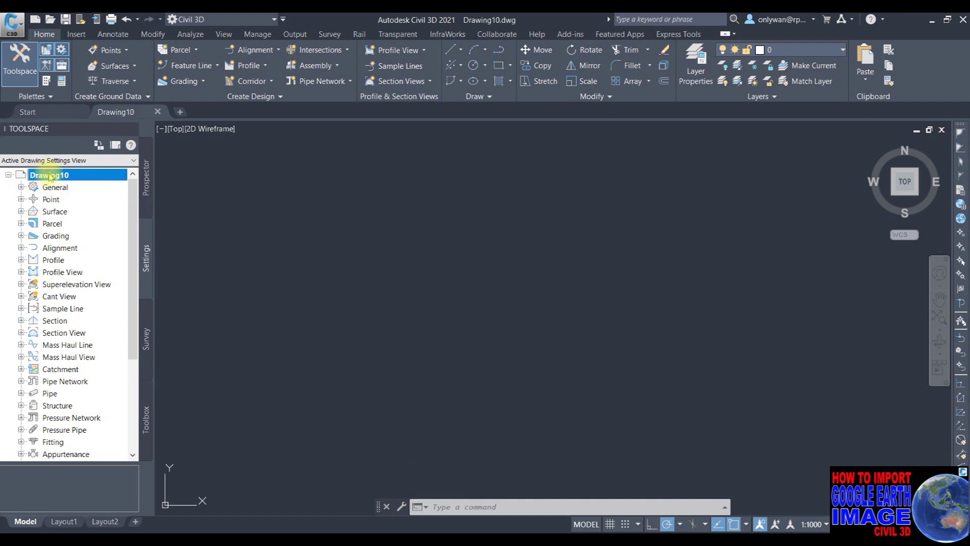
right_click(49, 176)
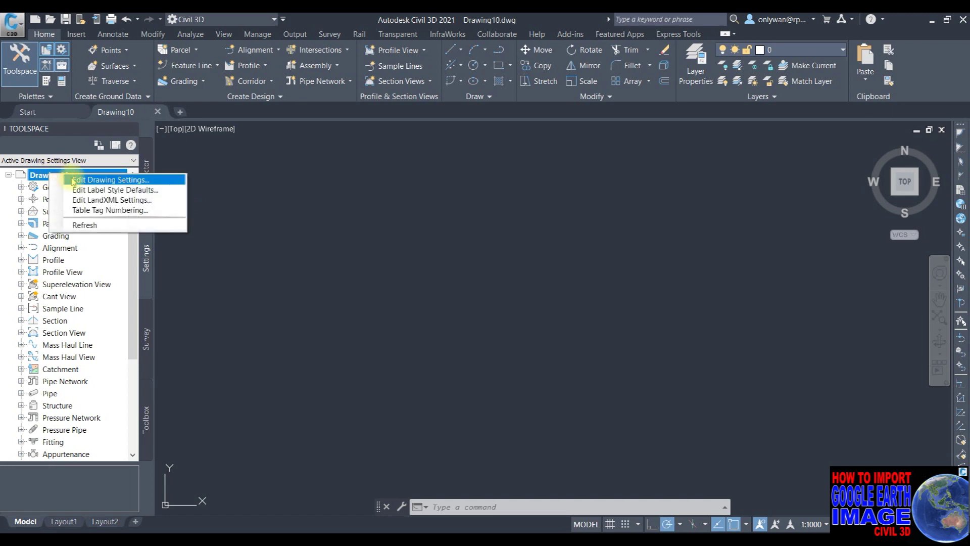
click(73, 180)
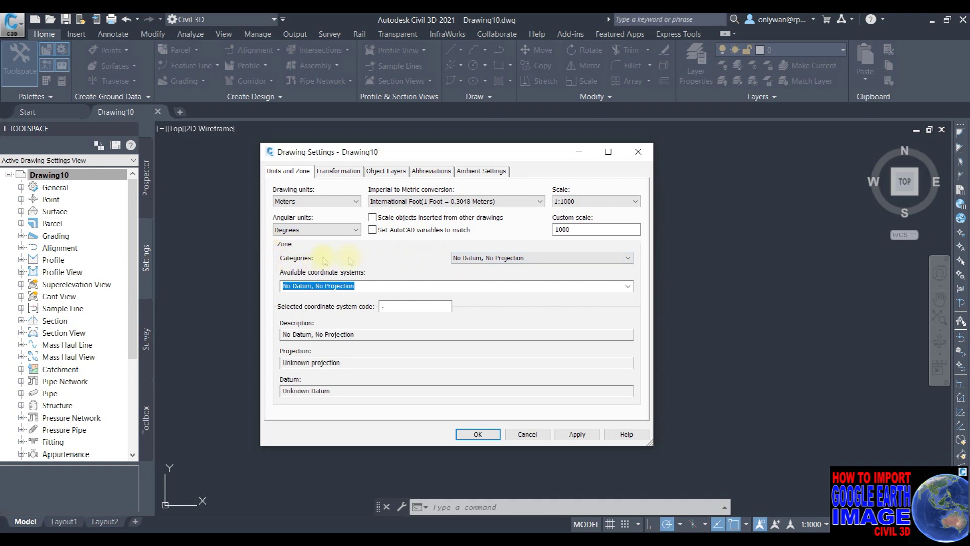
click(489, 260)
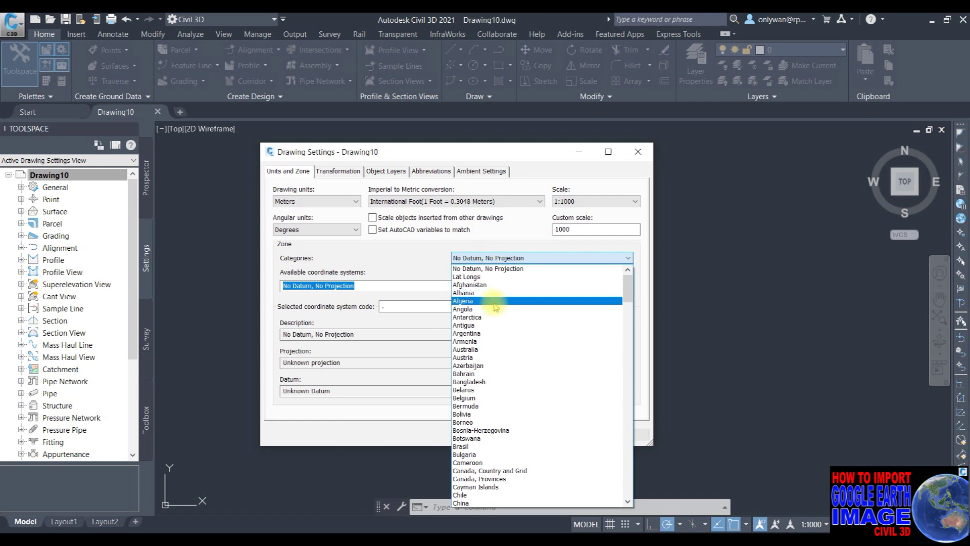
key(m)
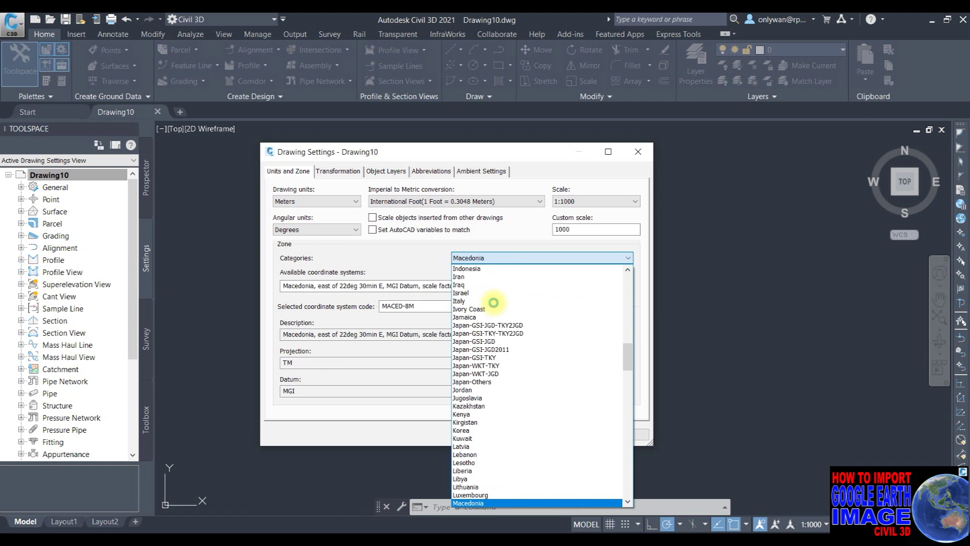
scroll(494, 349, down, 2)
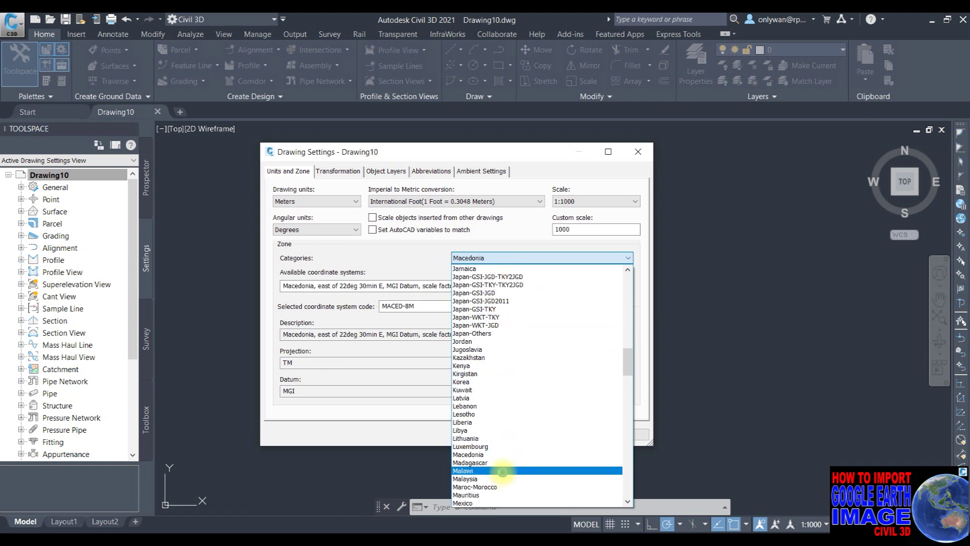
click(500, 478)
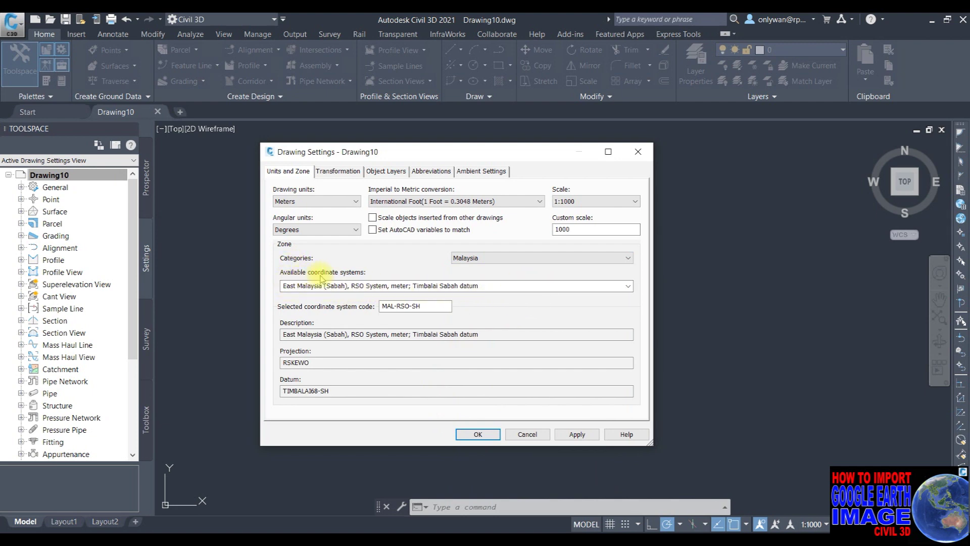
click(628, 287)
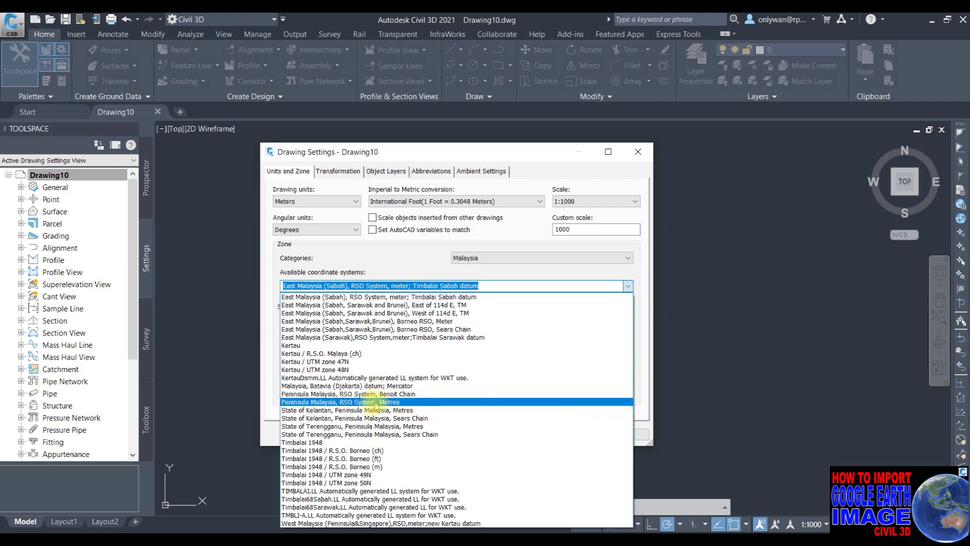
click(375, 403)
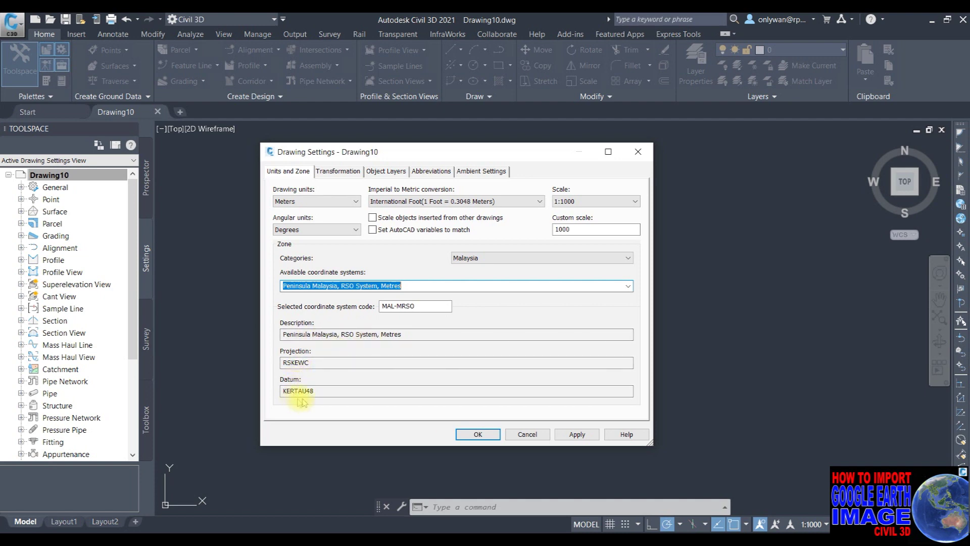
click(578, 435)
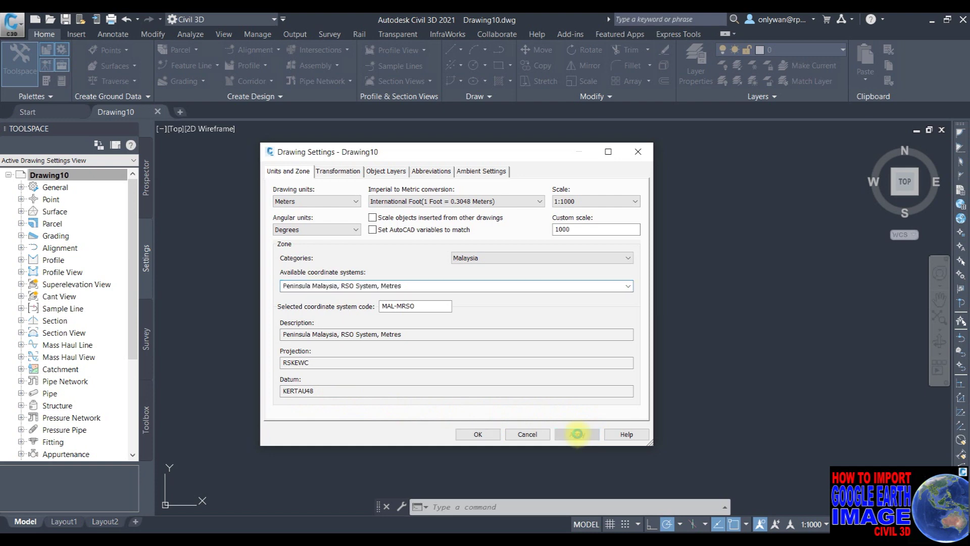
click(478, 434)
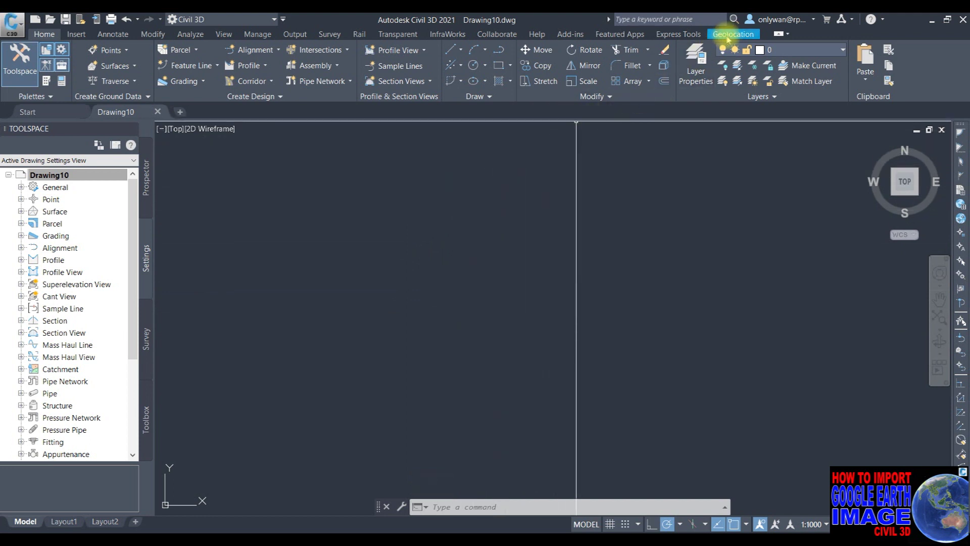
- Turn on the Map Aerial online map and zoom to Peninsula Malaysia
click(732, 37)
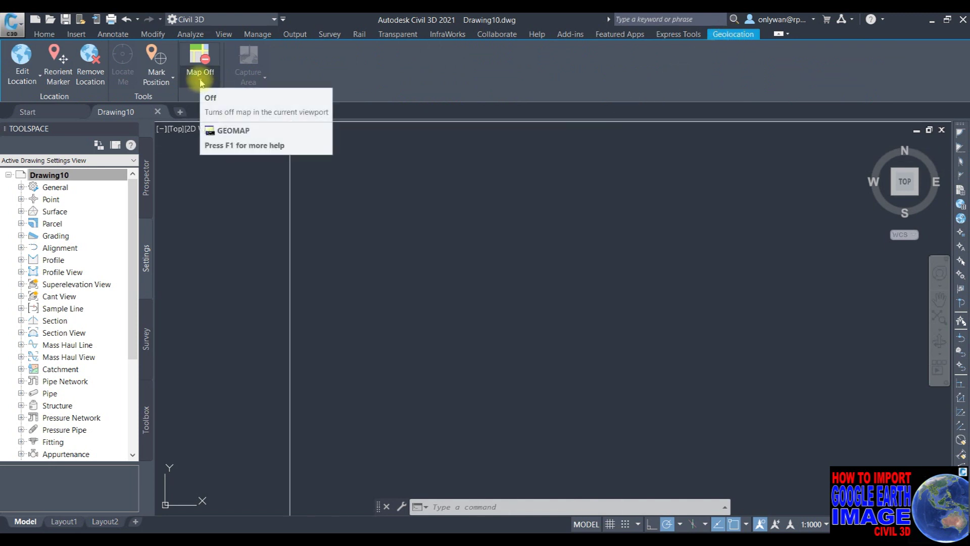
click(201, 82)
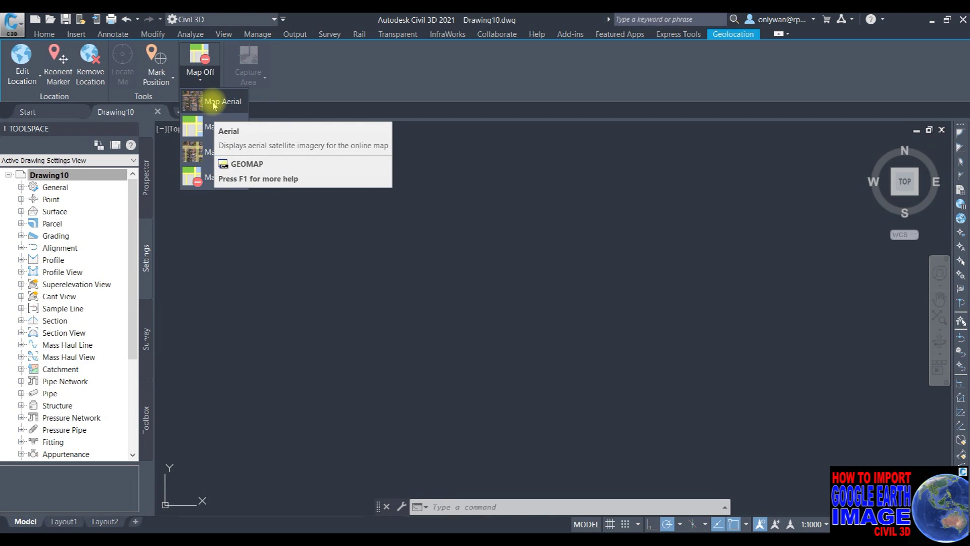
click(213, 103)
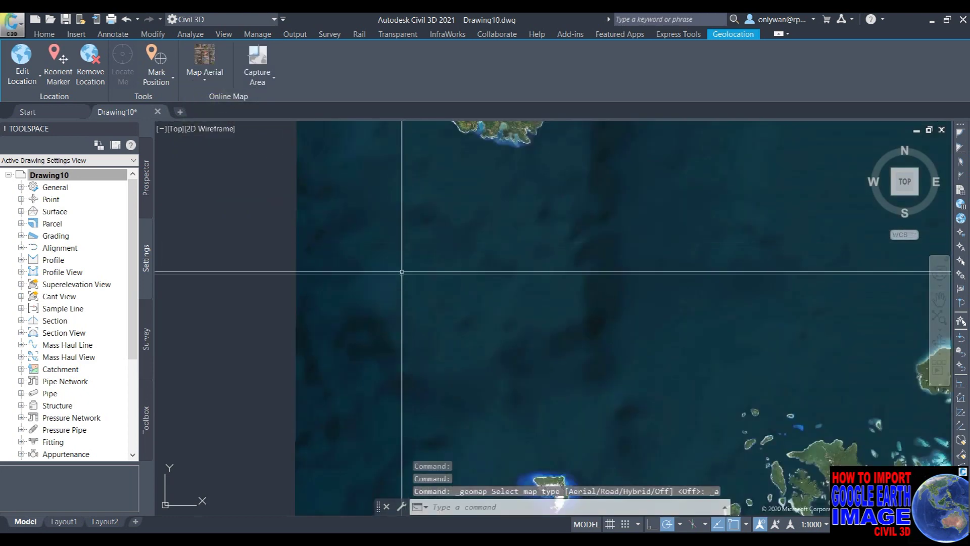
scroll(423, 344, down, 3)
scroll(417, 328, down, 2)
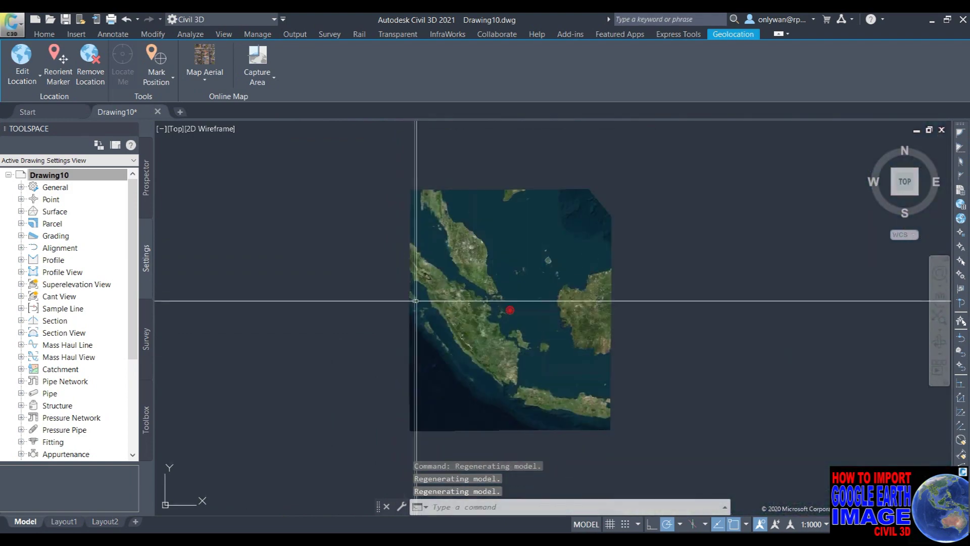
scroll(440, 215, up, 3)
scroll(440, 215, up, 2)
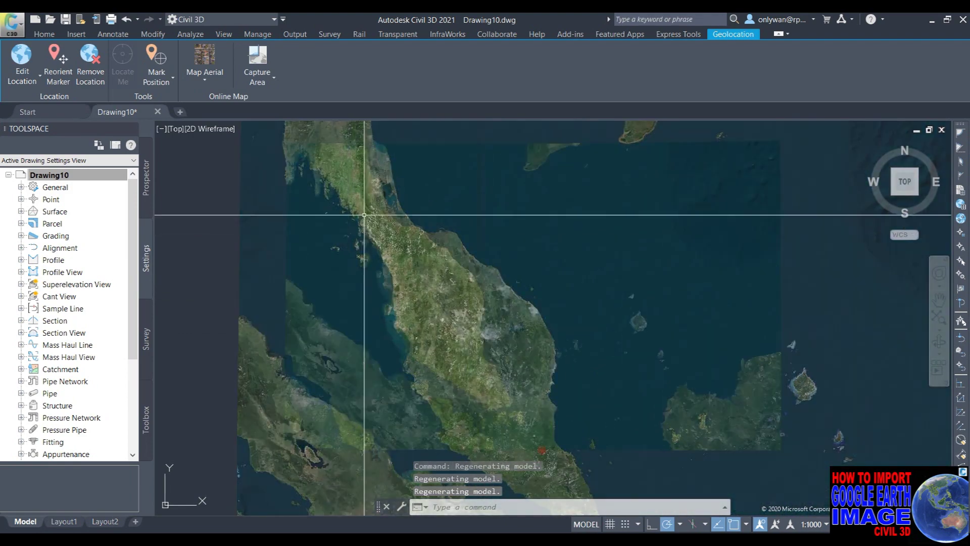
scroll(375, 220, down, 2)
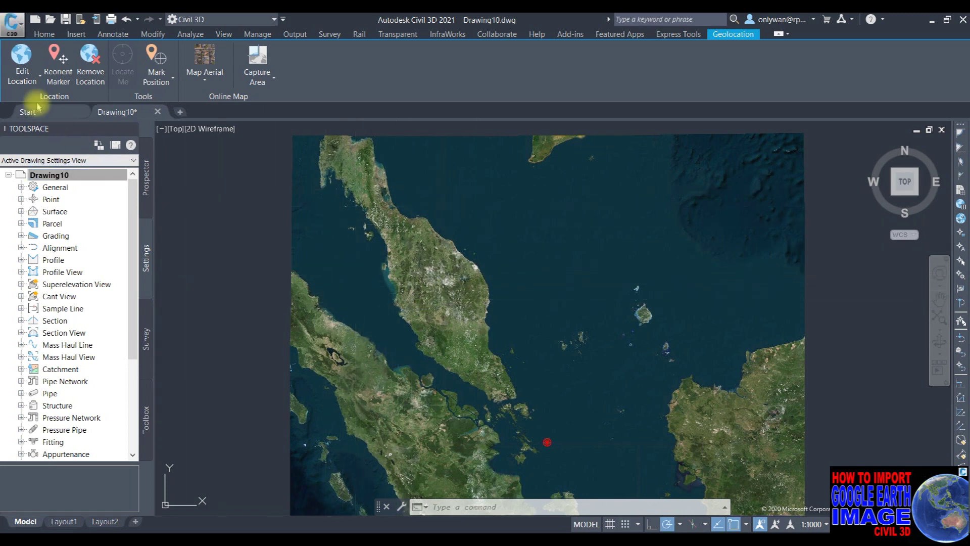
- Search the location-from-map view for the Jalan Pekaka, Kota Damansara address
click(21, 80)
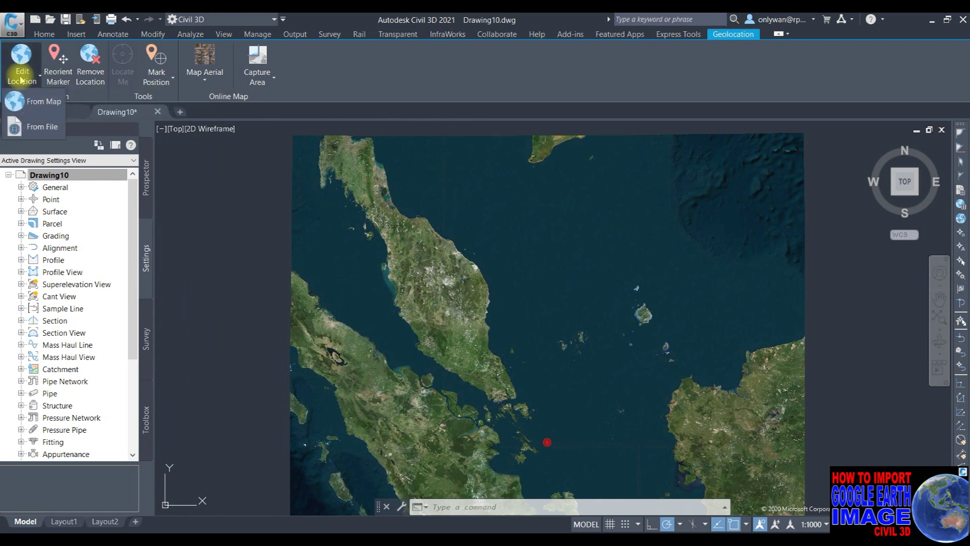
click(25, 103)
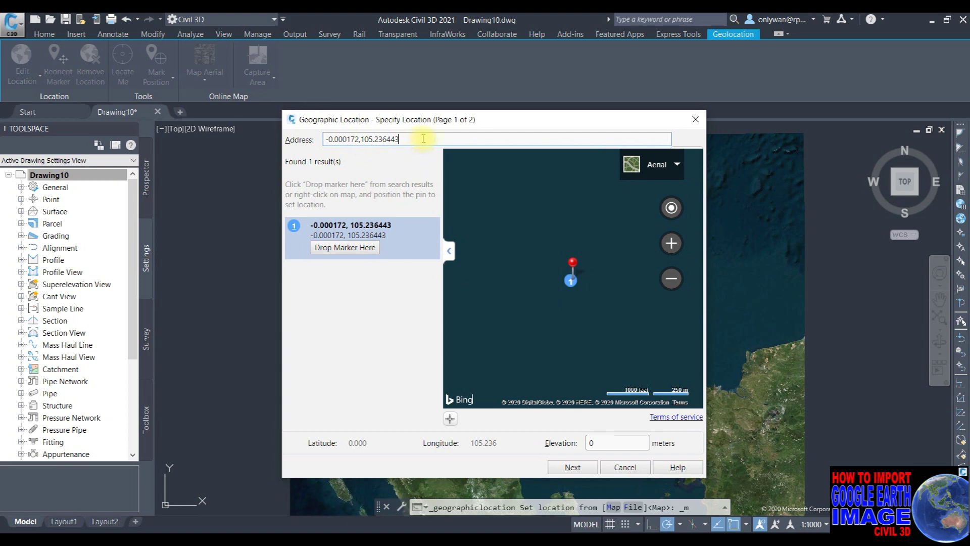
drag(422, 136, 292, 137)
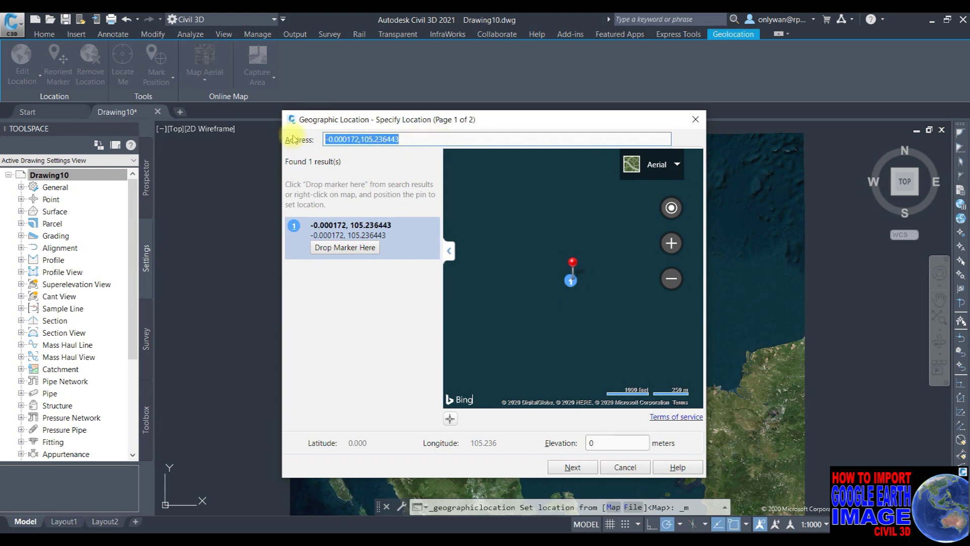
text(JALAN PEKAKA SEKSYEN)
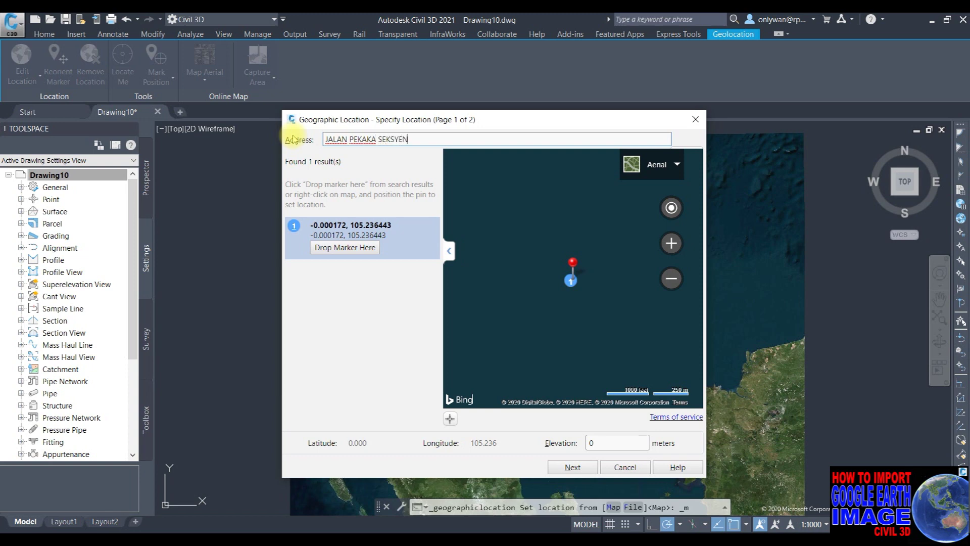
text(DAMANSARA)
key(Return)
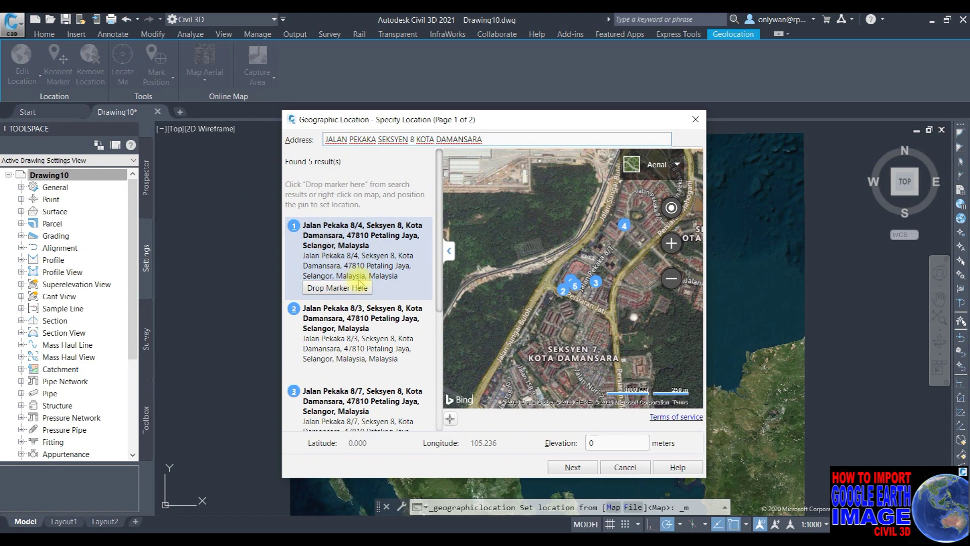
mouse_move(360, 330)
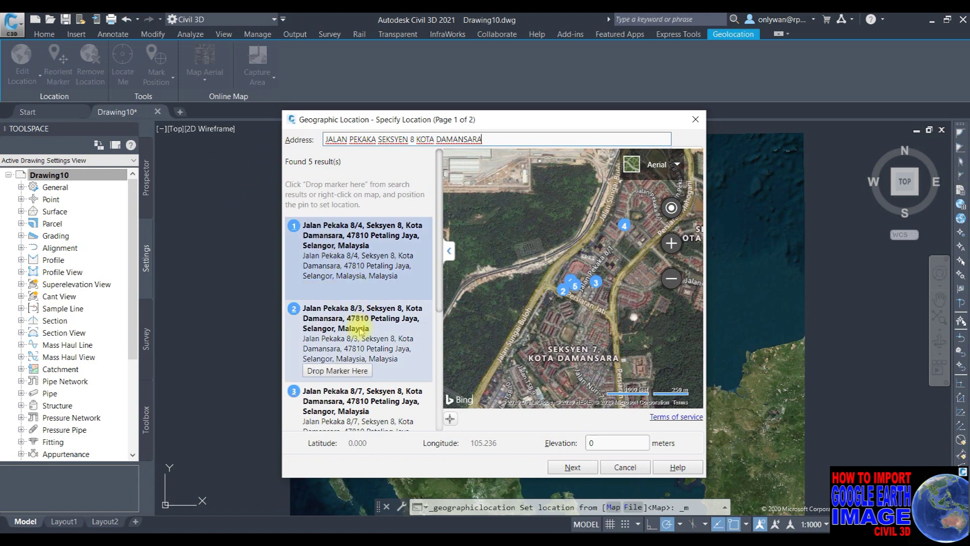
- Drop the location marker on the Seksyen 8 park (latitude 3.175, longitude 101.576)
scroll(360, 329, down, 2)
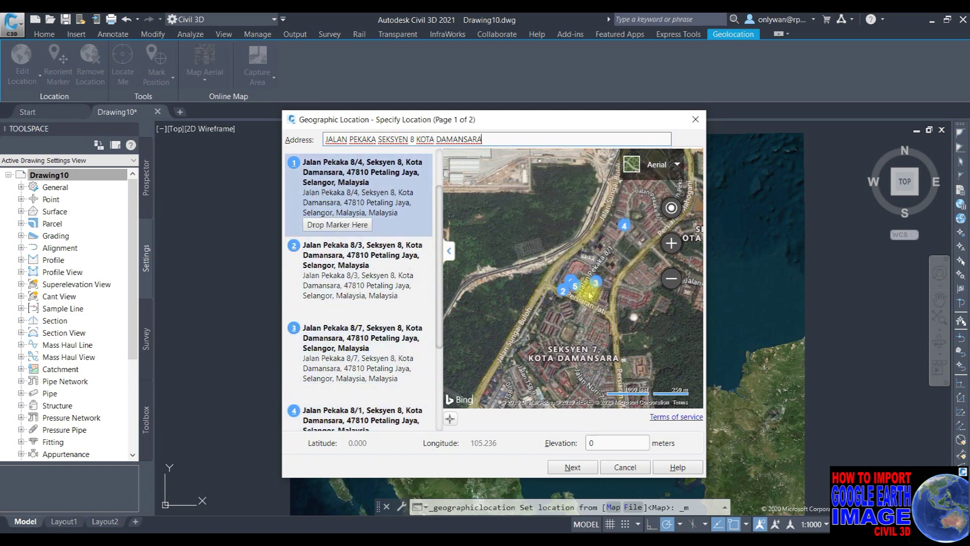
mouse_move(595, 282)
scroll(589, 292, up, 1)
scroll(571, 296, up, 1)
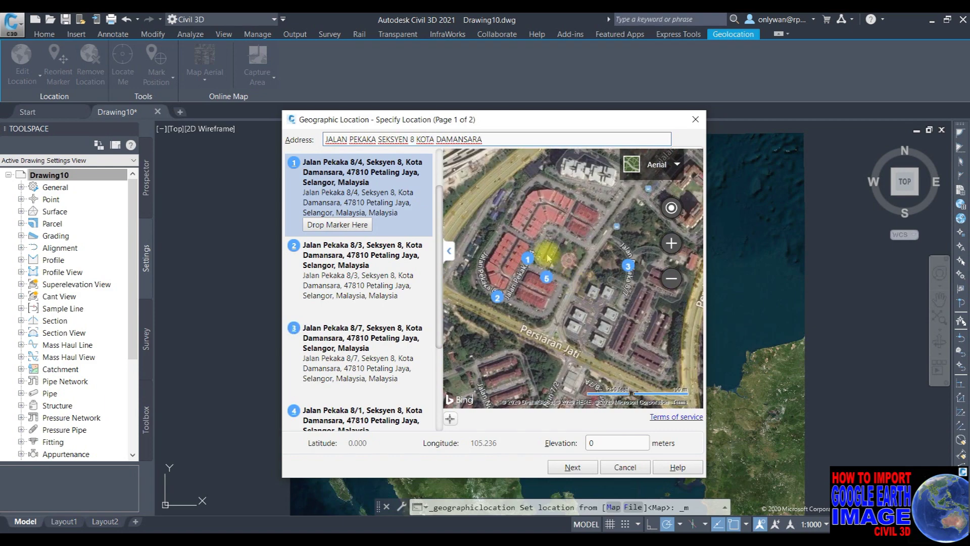
scroll(554, 300, up, 1)
scroll(601, 283, up, 1)
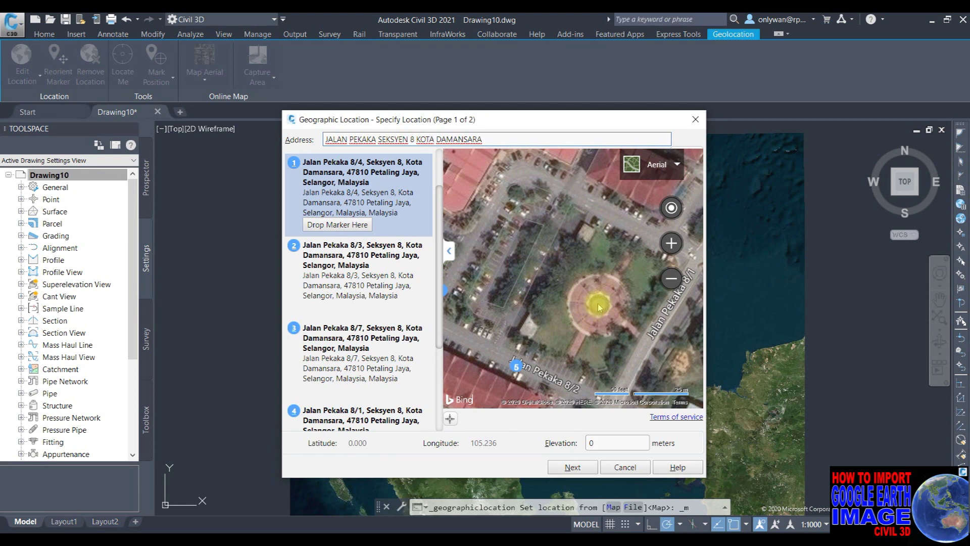
right_click(600, 306)
click(615, 313)
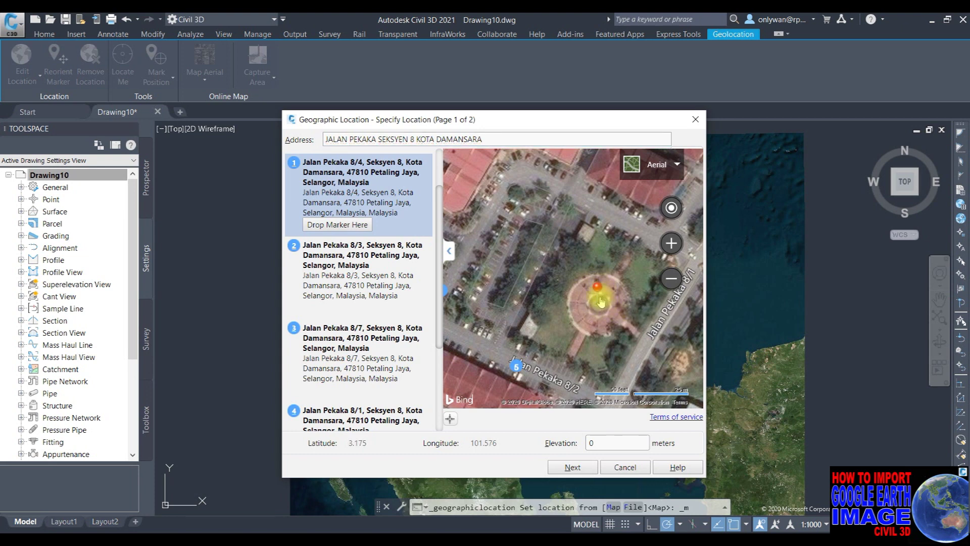
scroll(594, 297, down, 1)
scroll(590, 298, down, 1)
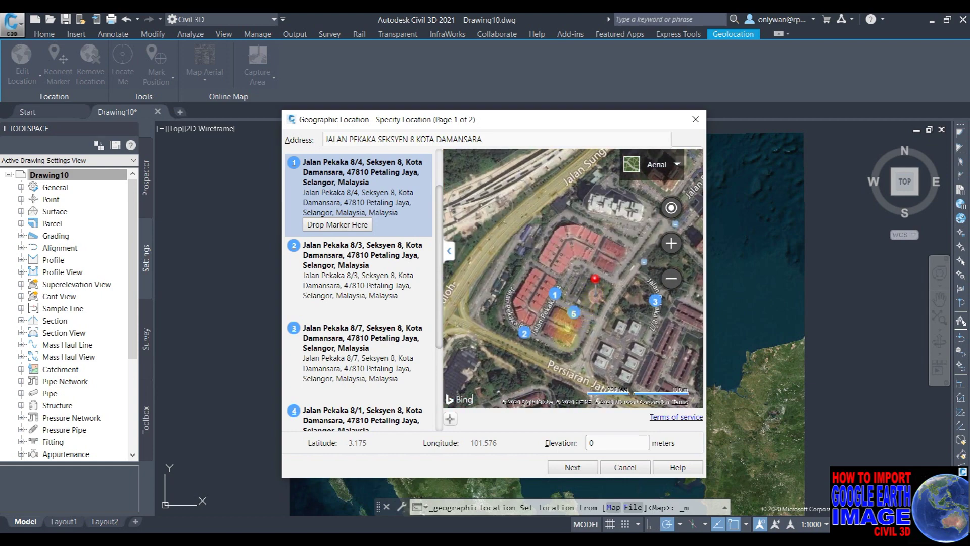
click(577, 472)
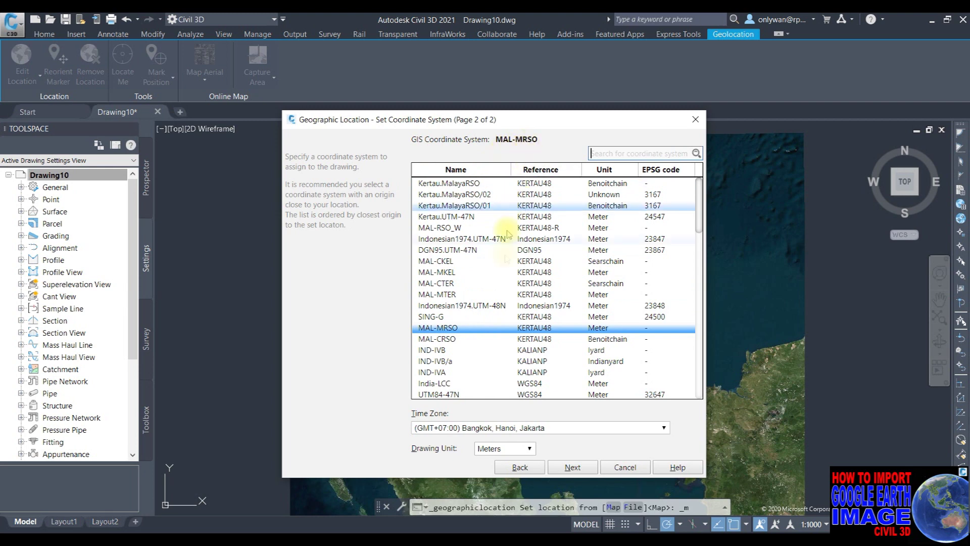
- Choose MAL-MRSO with the (GMT+08:00) Kuala Lumpur, Singapore time zone and finish the dialog
click(601, 332)
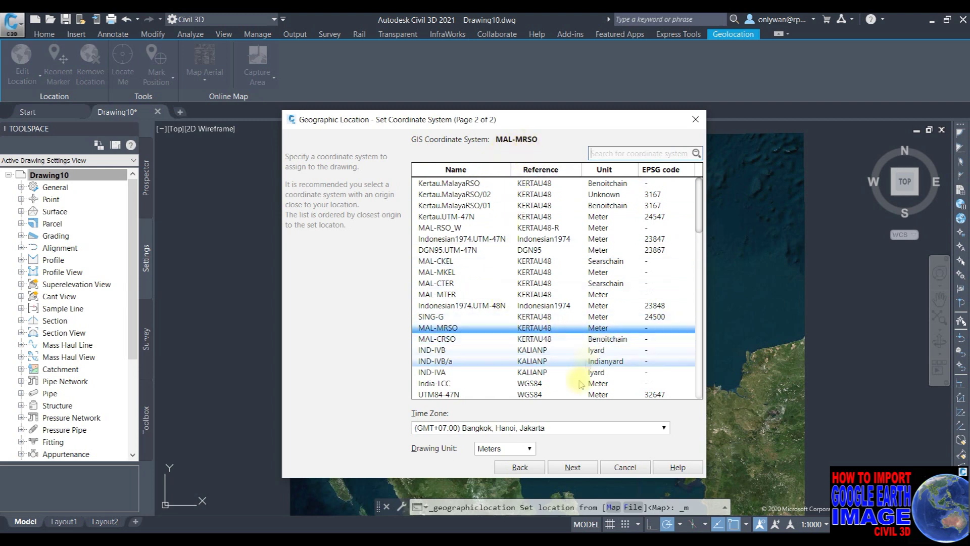
click(566, 431)
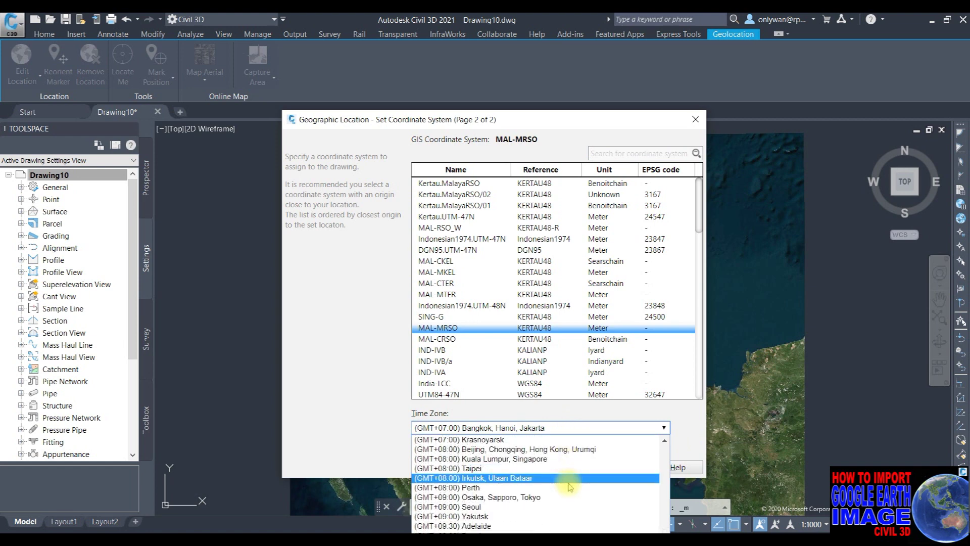
click(505, 459)
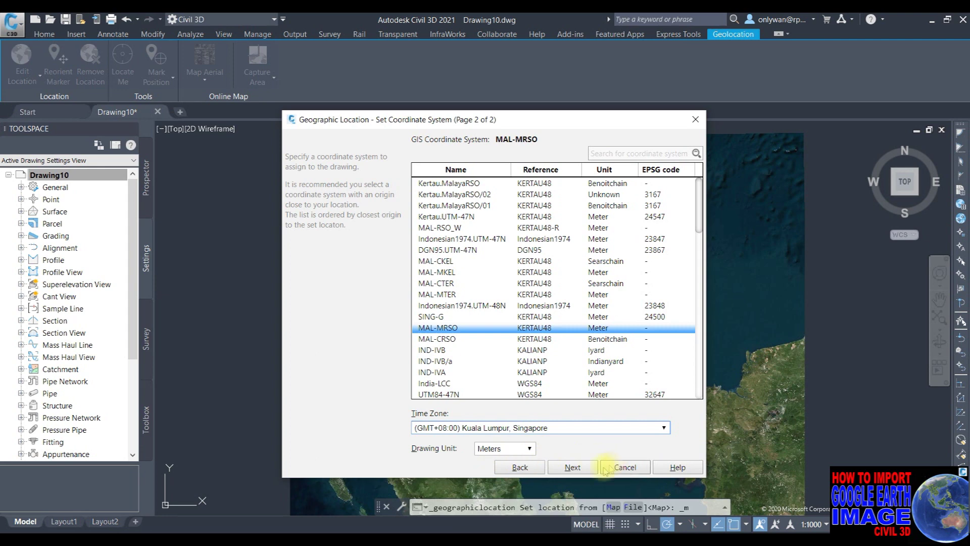
click(569, 468)
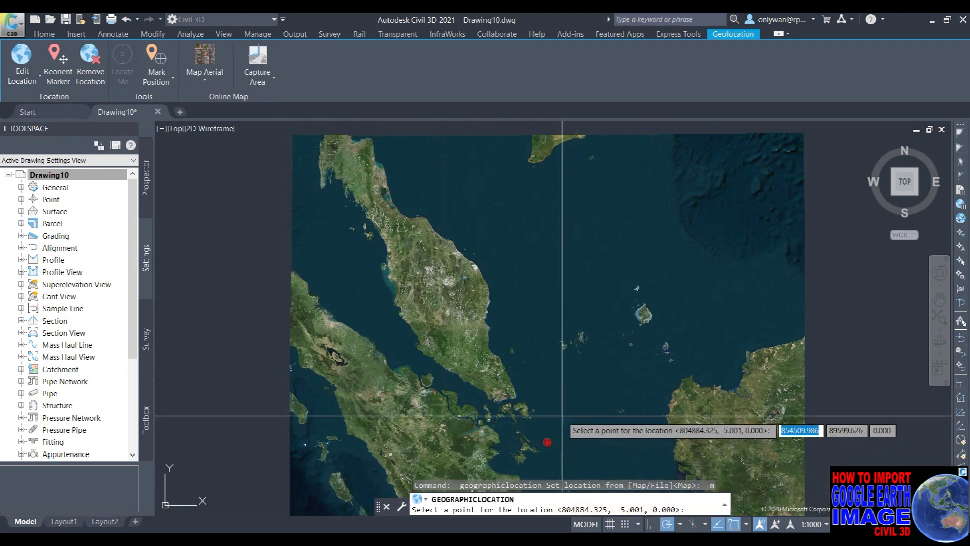
- Accept the marker as the location point with a 90-degree north angle
key(Return)
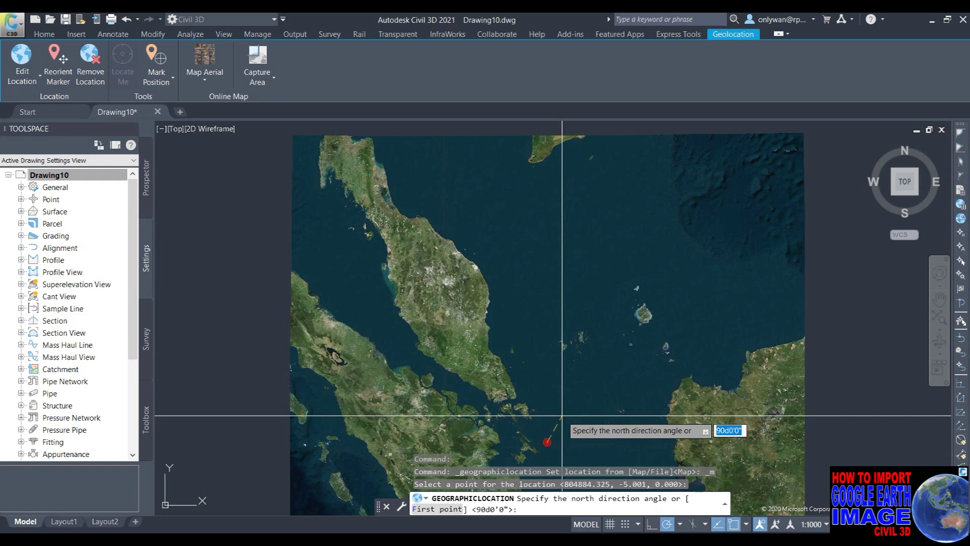
key(Return)
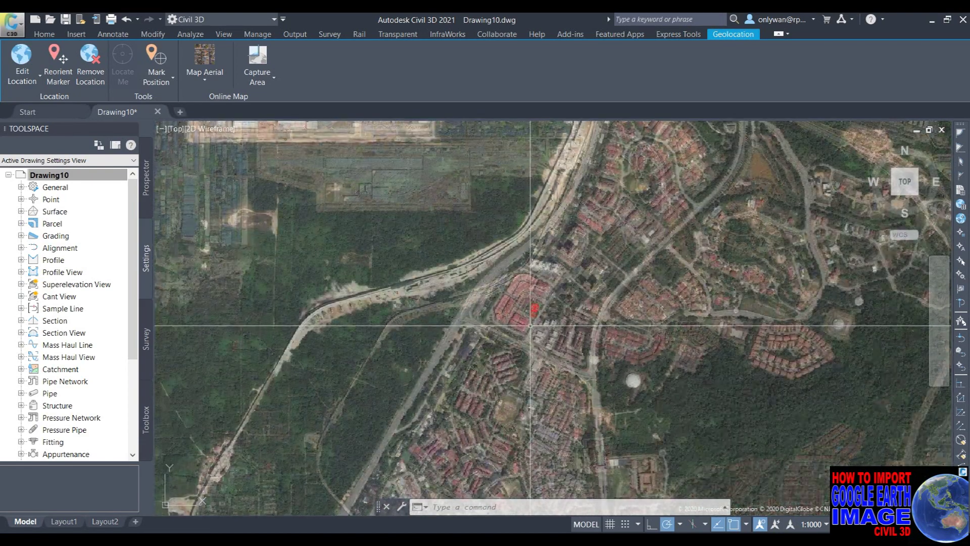
scroll(527, 305, down, 2)
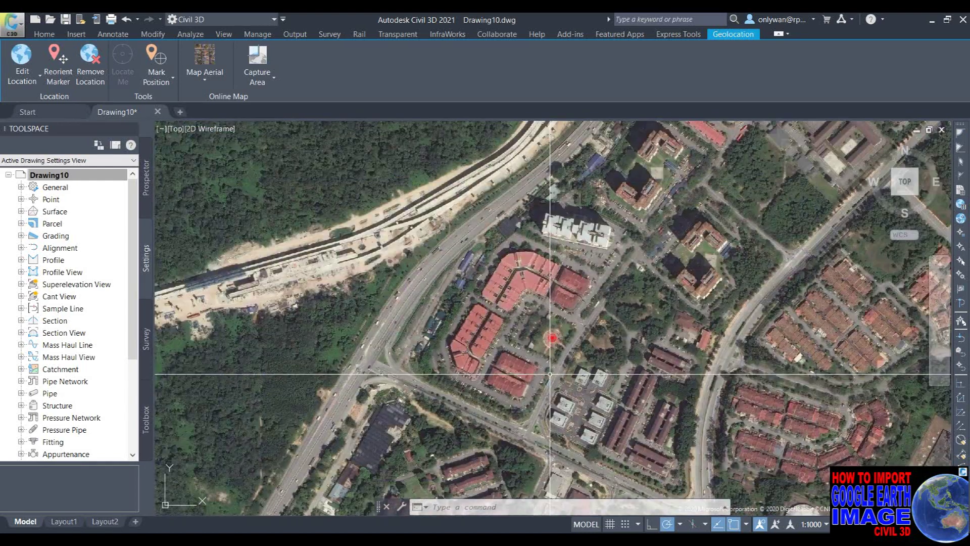
scroll(586, 381, up, 2)
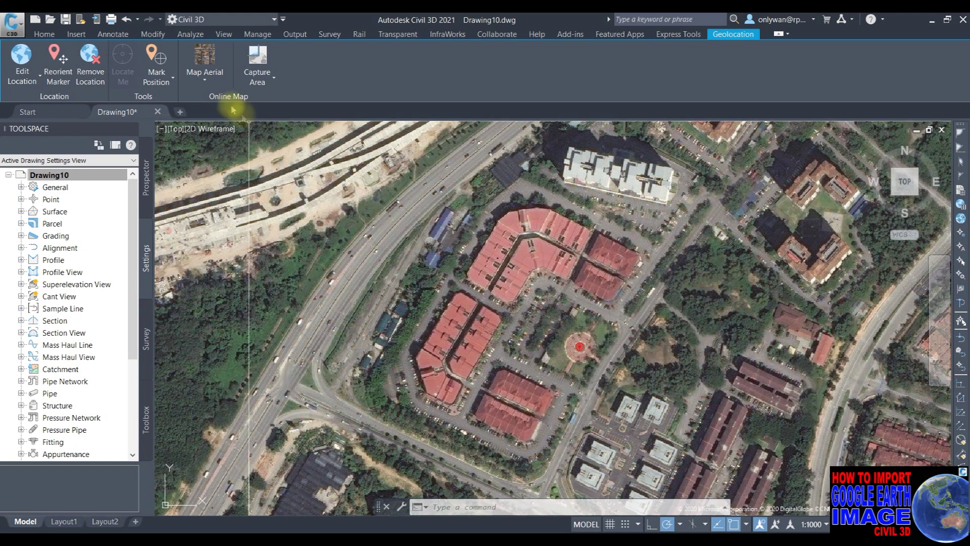
click(208, 80)
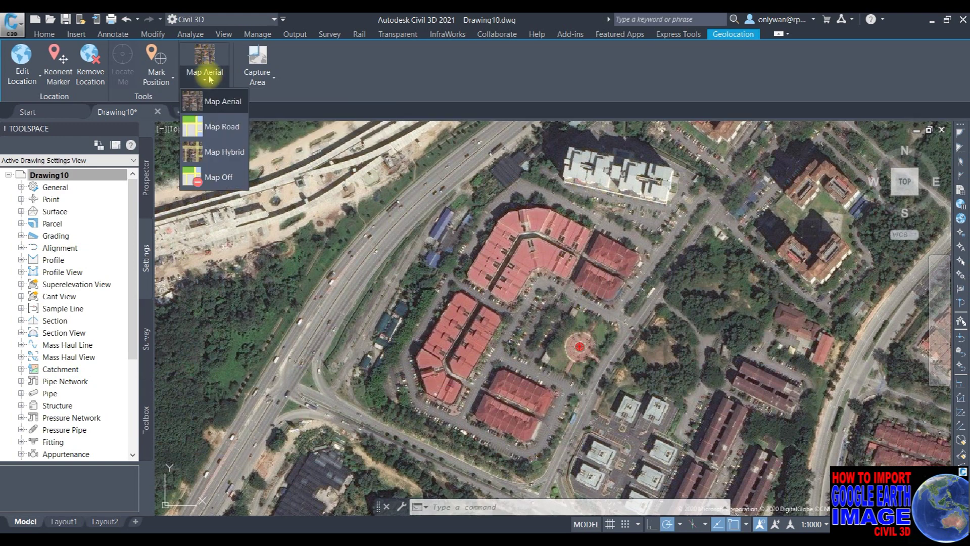
click(214, 127)
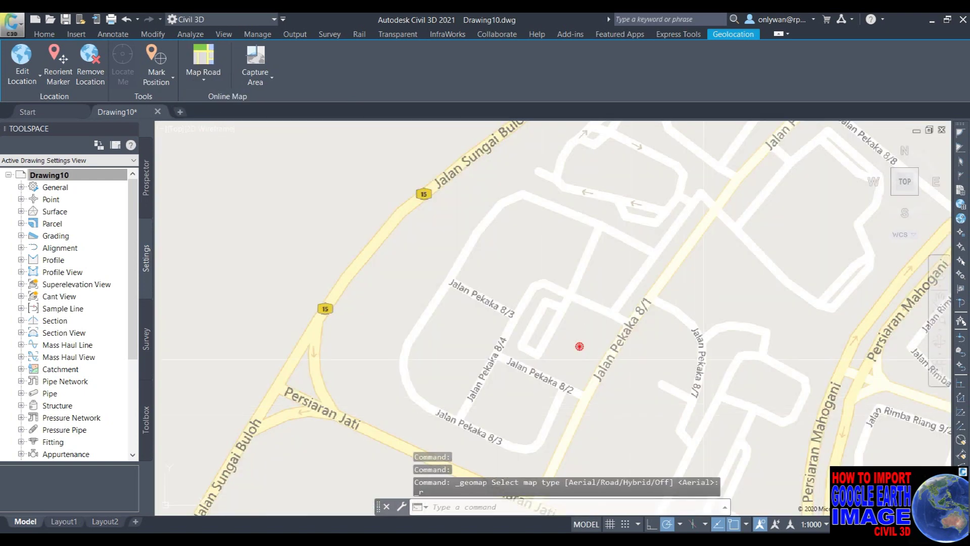
click(205, 79)
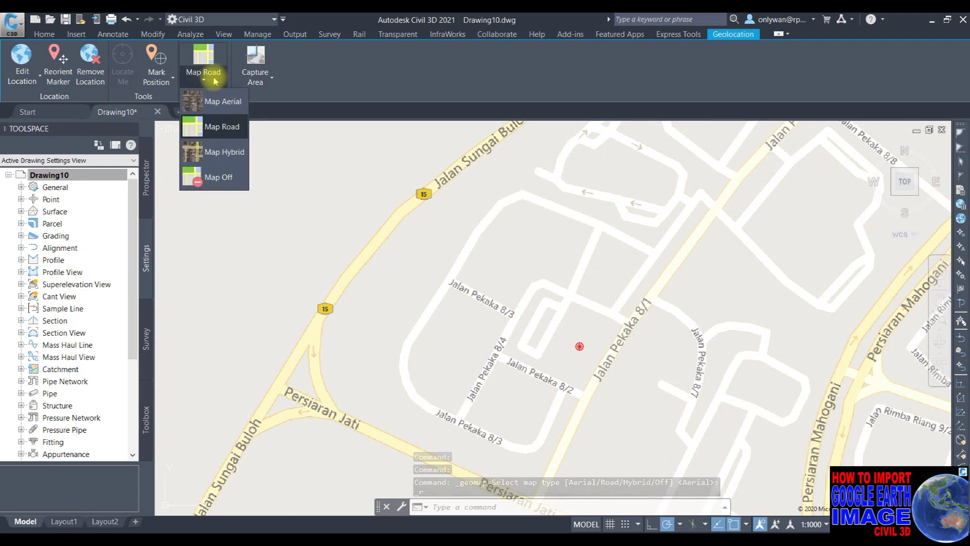
click(217, 151)
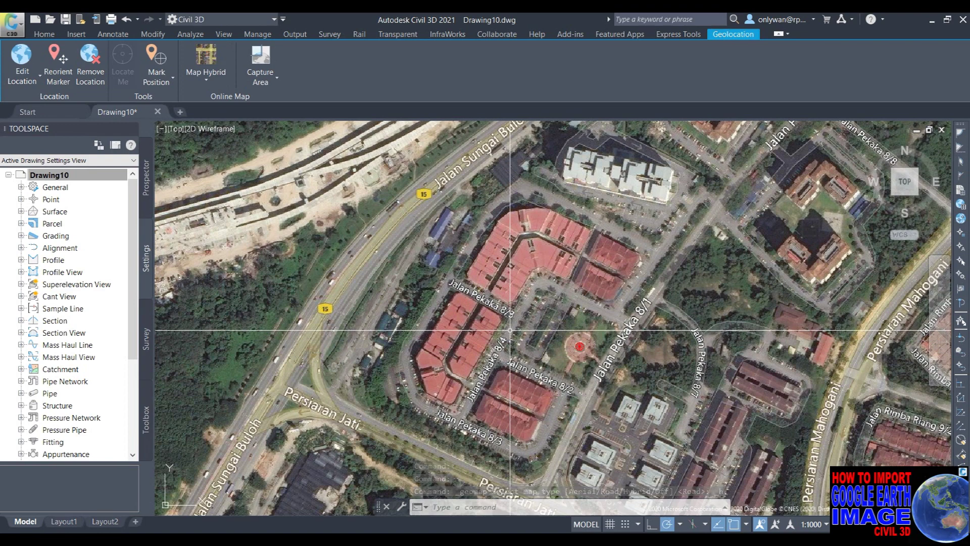
click(205, 66)
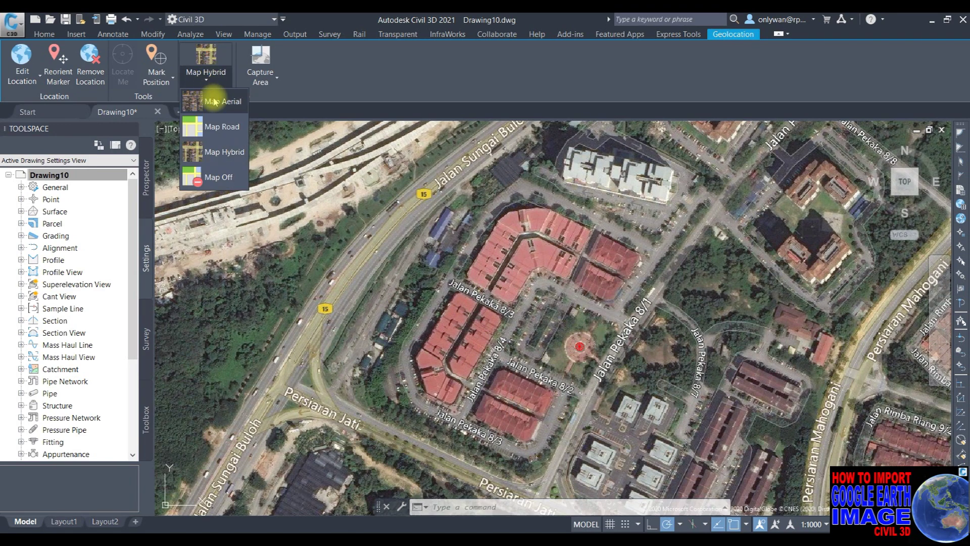
click(214, 101)
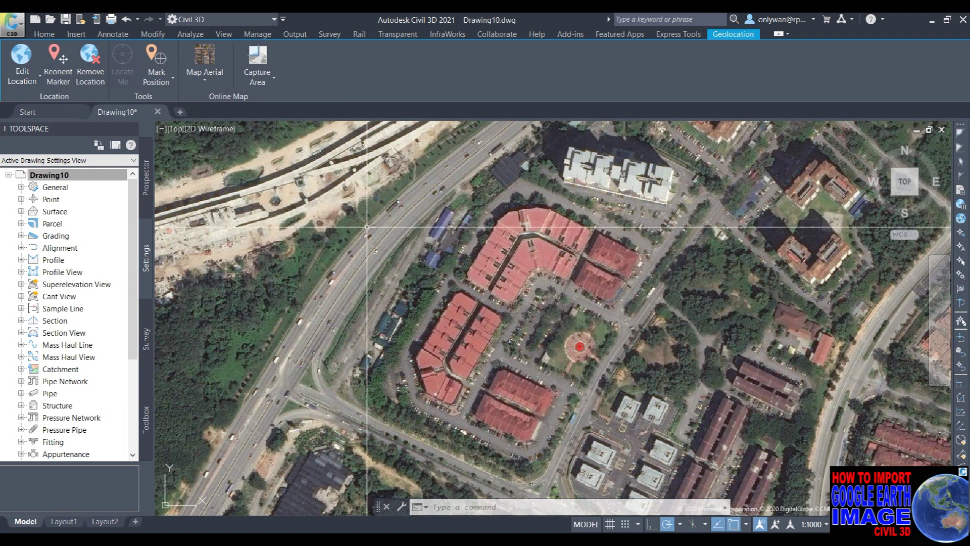
scroll(531, 323, down, 5)
scroll(531, 323, down, 3)
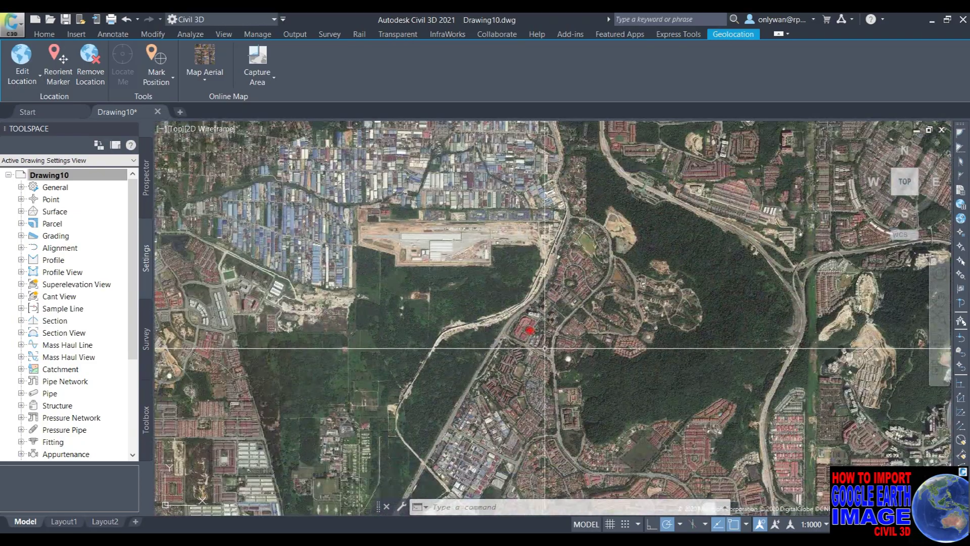
scroll(531, 324, down, 2)
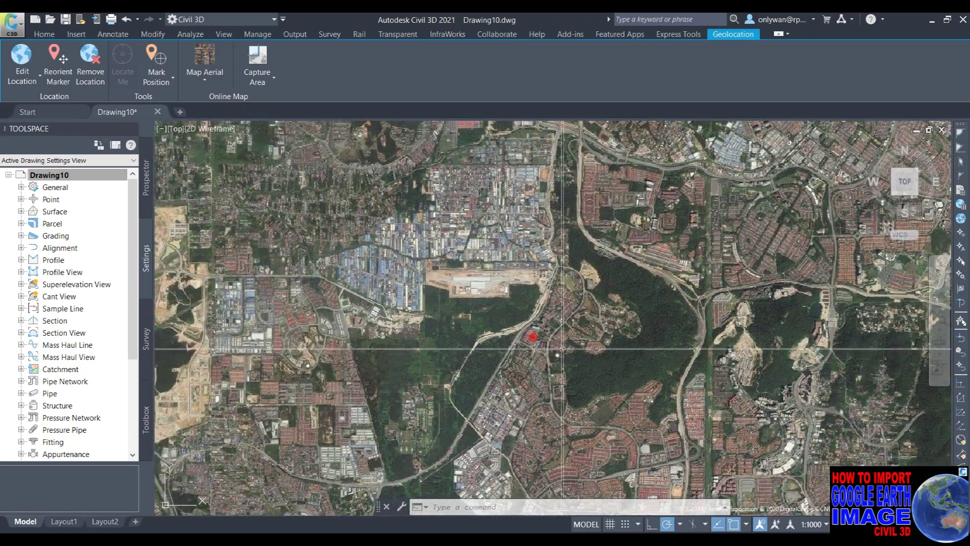
scroll(428, 273, up, 3)
scroll(429, 269, up, 3)
scroll(428, 269, up, 2)
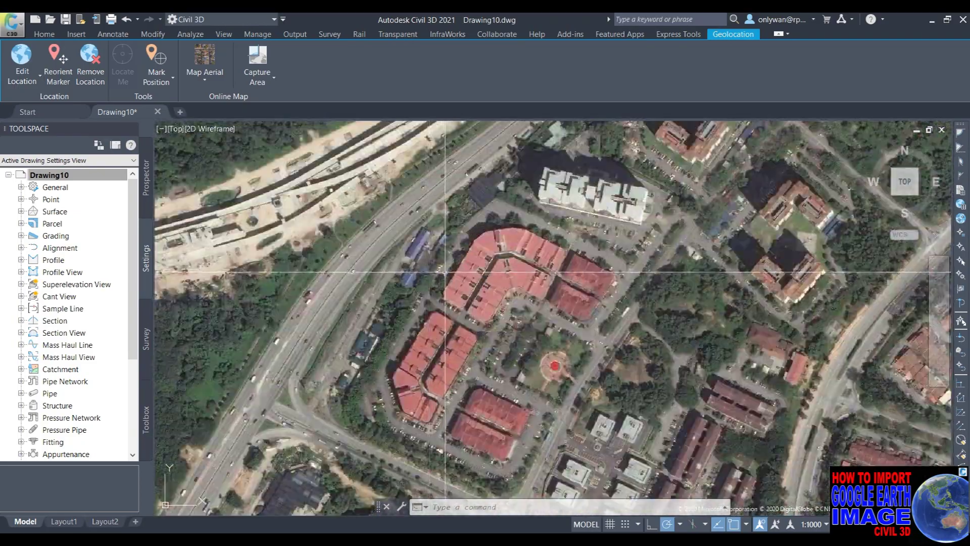
scroll(428, 269, down, 2)
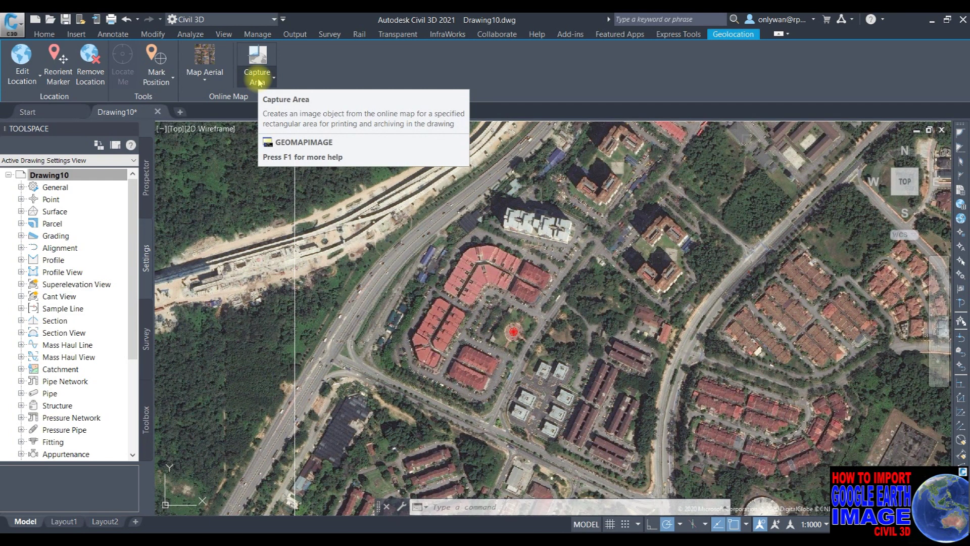
- Capture a rectangular aerial image around the park marker into Drawing10
click(257, 81)
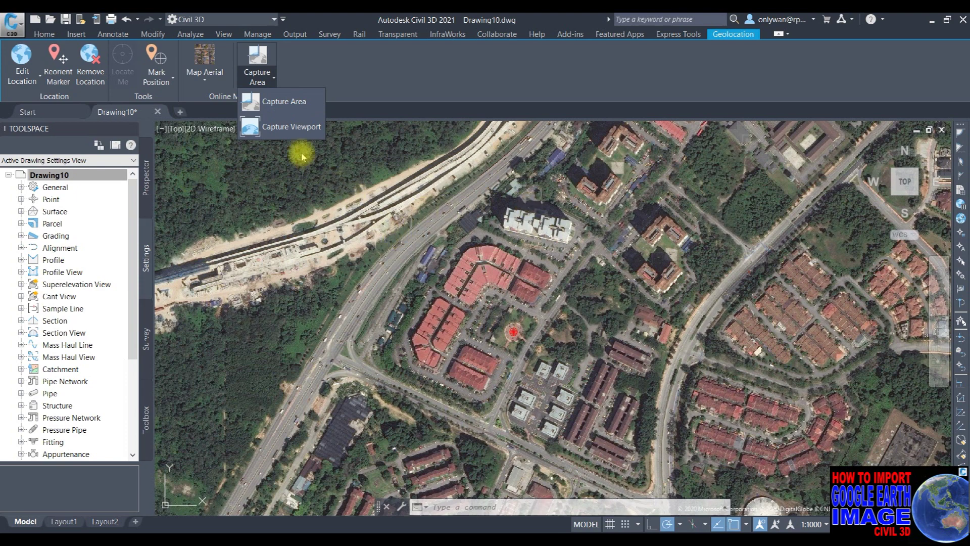
click(279, 103)
click(330, 195)
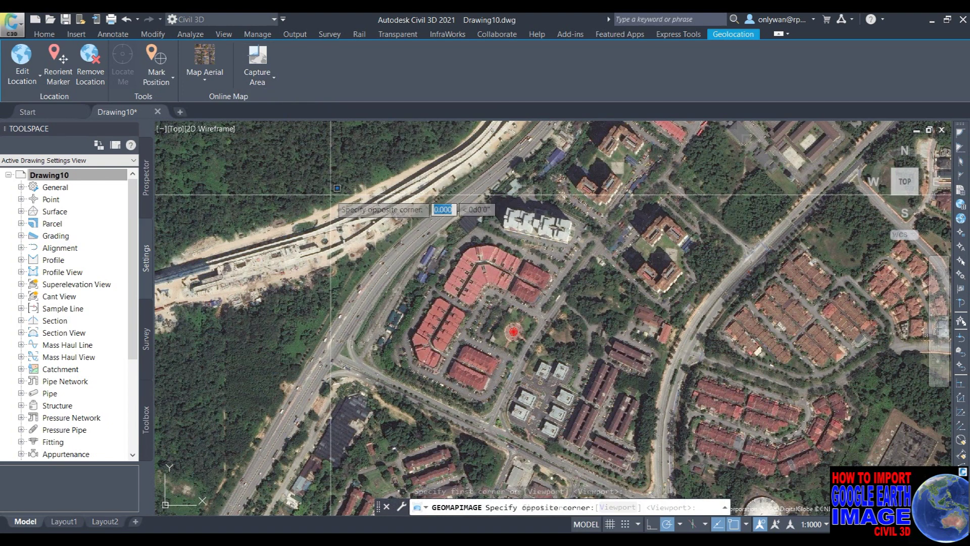
click(671, 426)
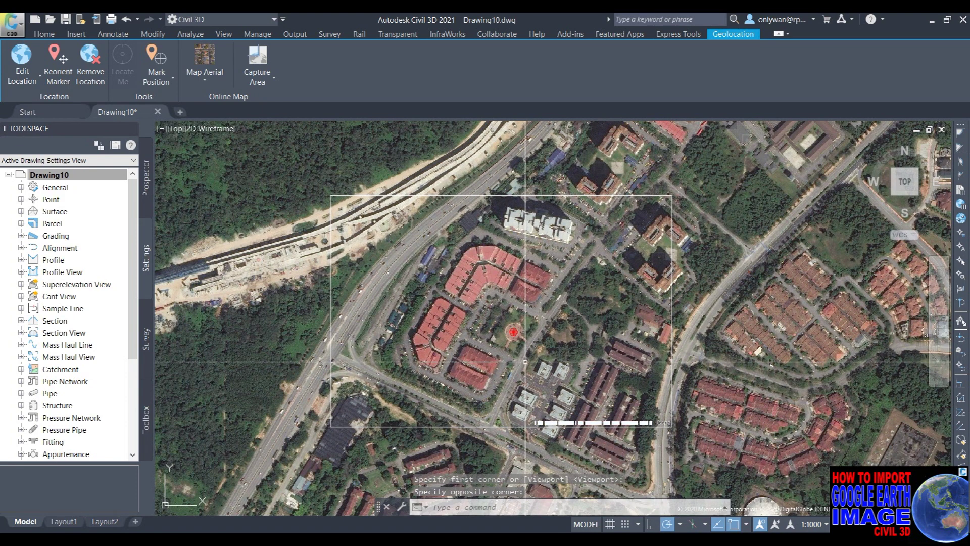
scroll(513, 334, up, 3)
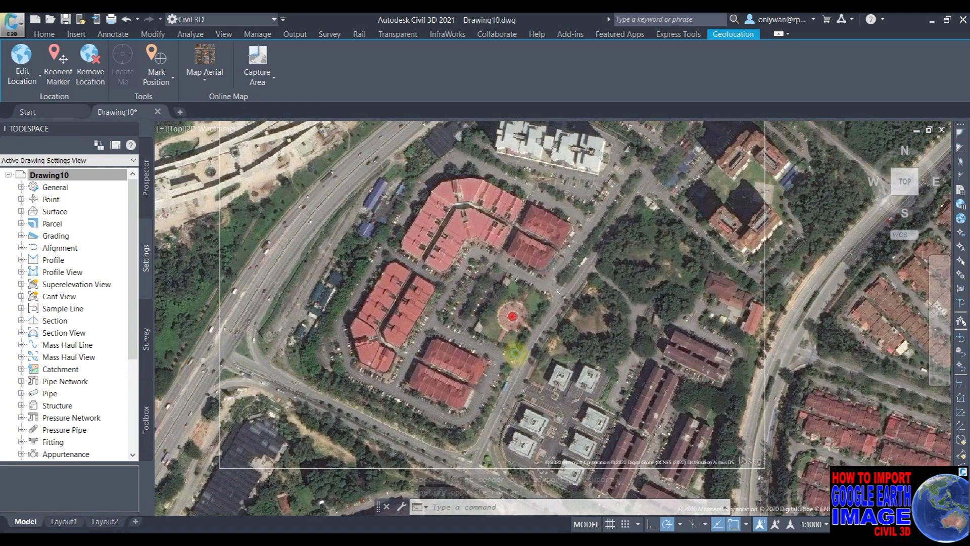
scroll(510, 313, up, 3)
scroll(512, 298, up, 4)
scroll(515, 297, up, 2)
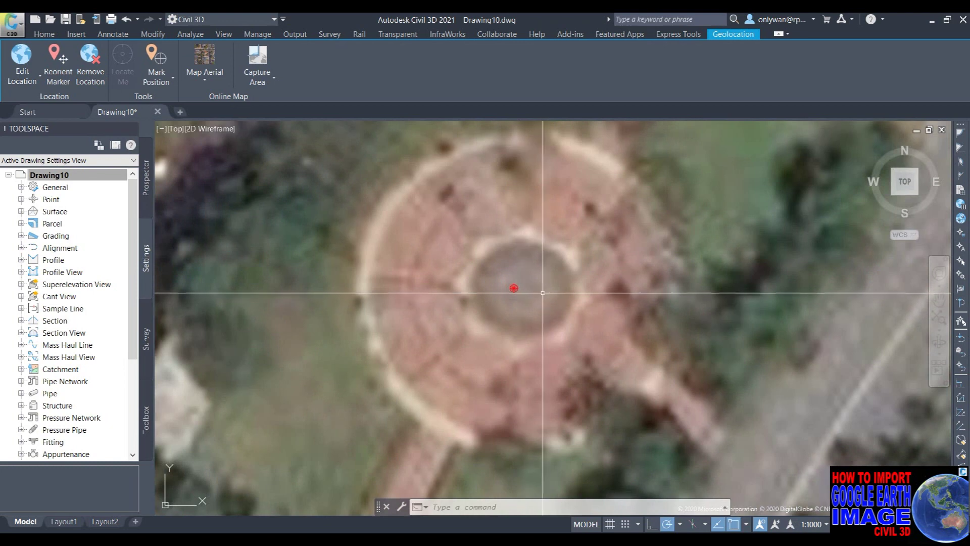
- Start an ID point query to read the marker's coordinates at the roundabout
text(ID)
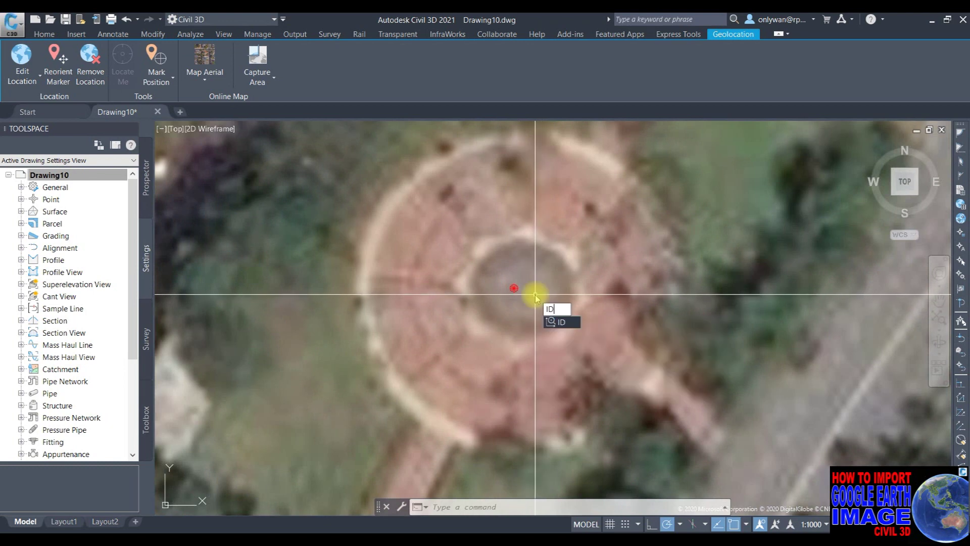
key(Return)
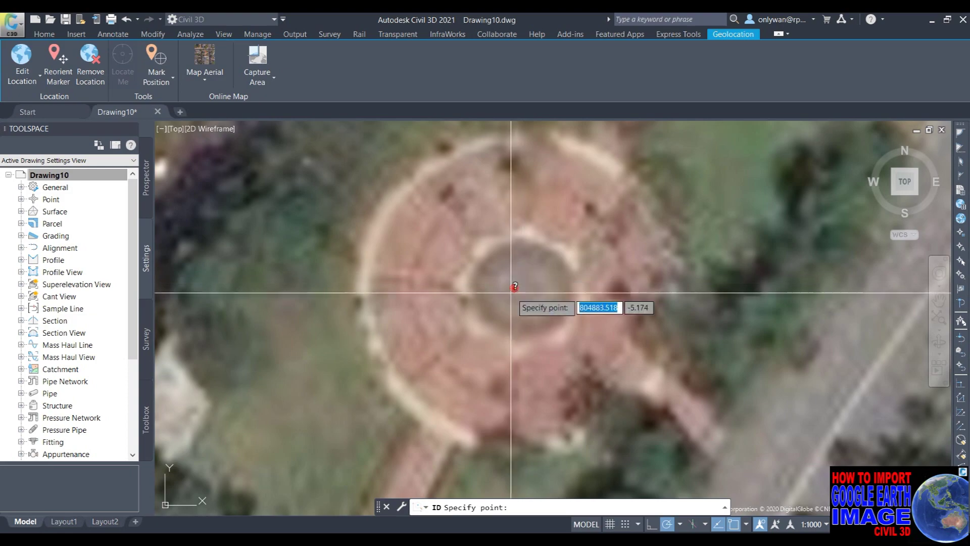
scroll(530, 314, down, 5)
scroll(533, 317, down, 5)
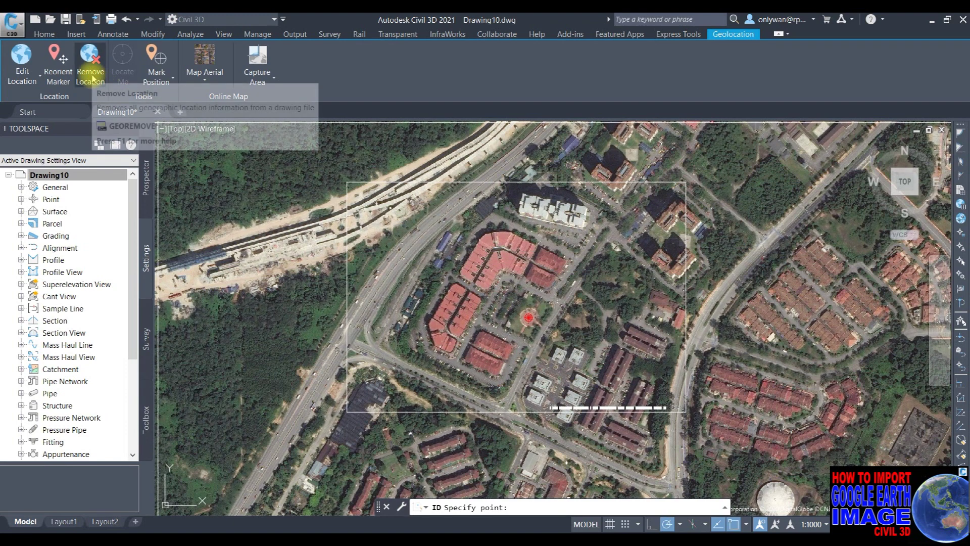
- Remove the geographic location and coordinate system, confirming with Yes
click(90, 76)
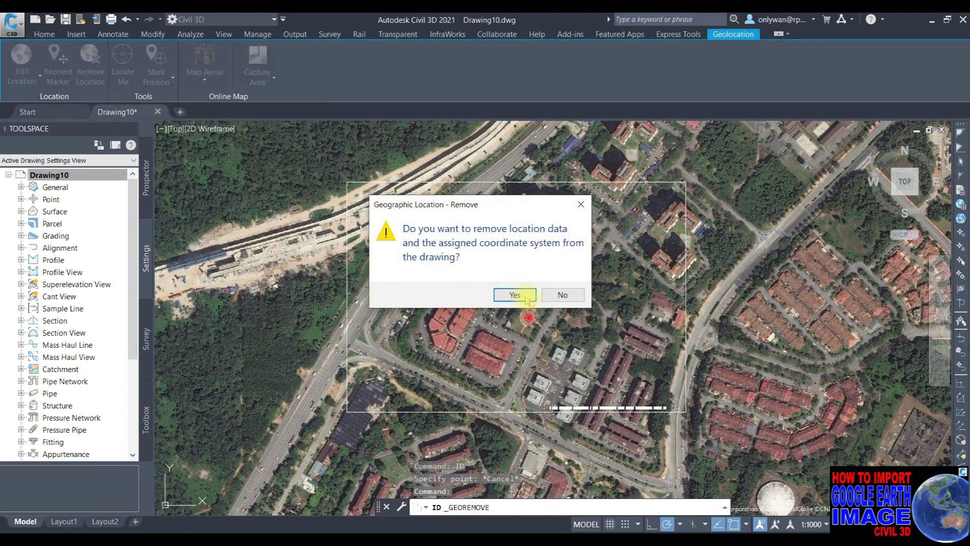
click(515, 295)
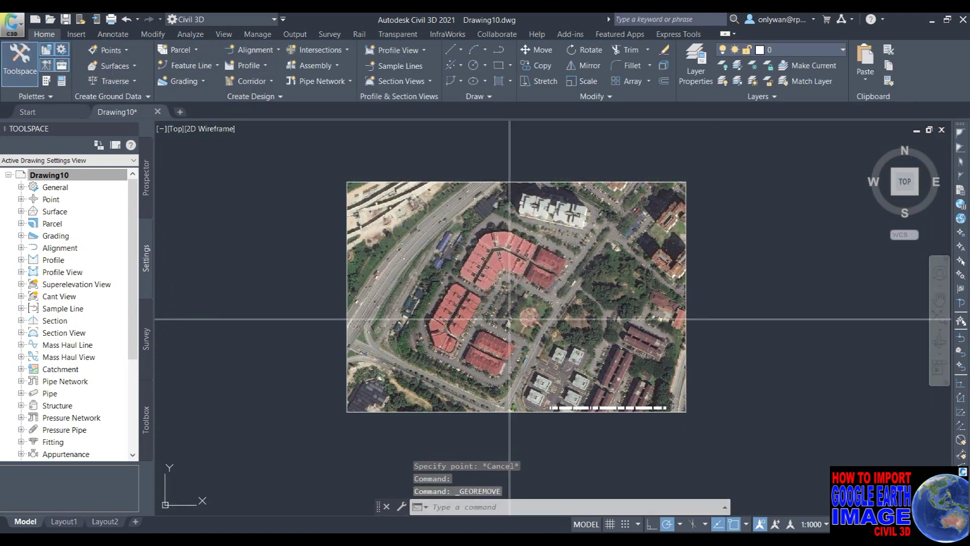
scroll(510, 306, up, 6)
scroll(520, 303, up, 4)
scroll(529, 302, up, 3)
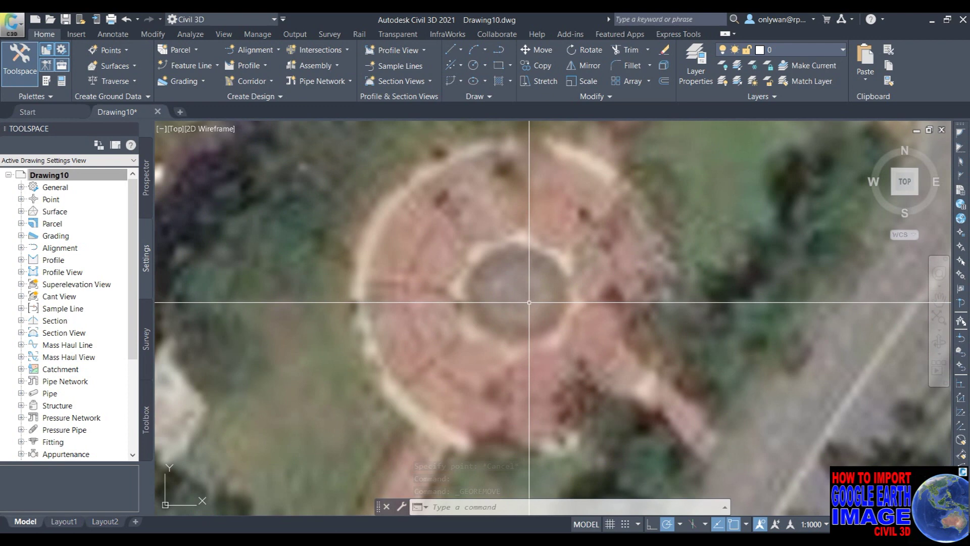
- Run ID again on the roundabout centre to compare coordinates after removal
text(ID)
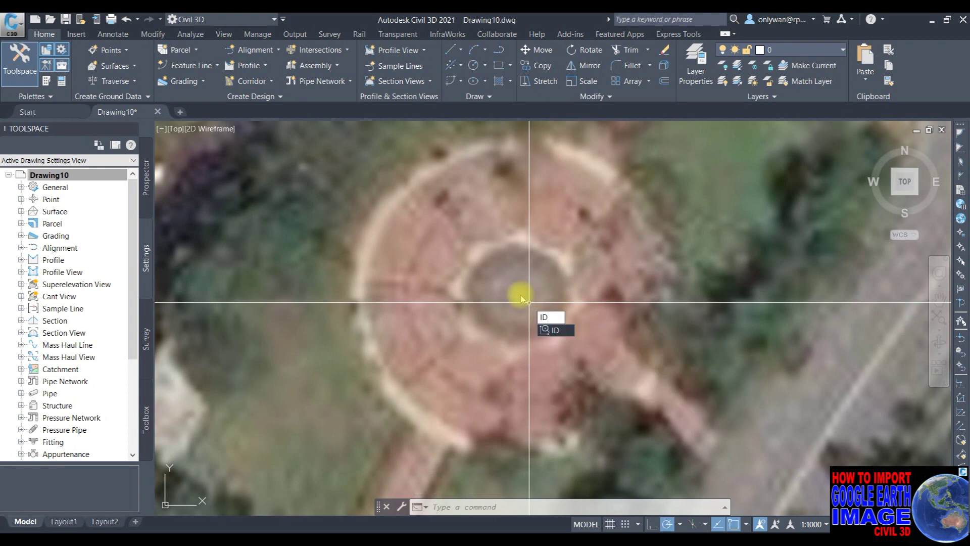
key(Return)
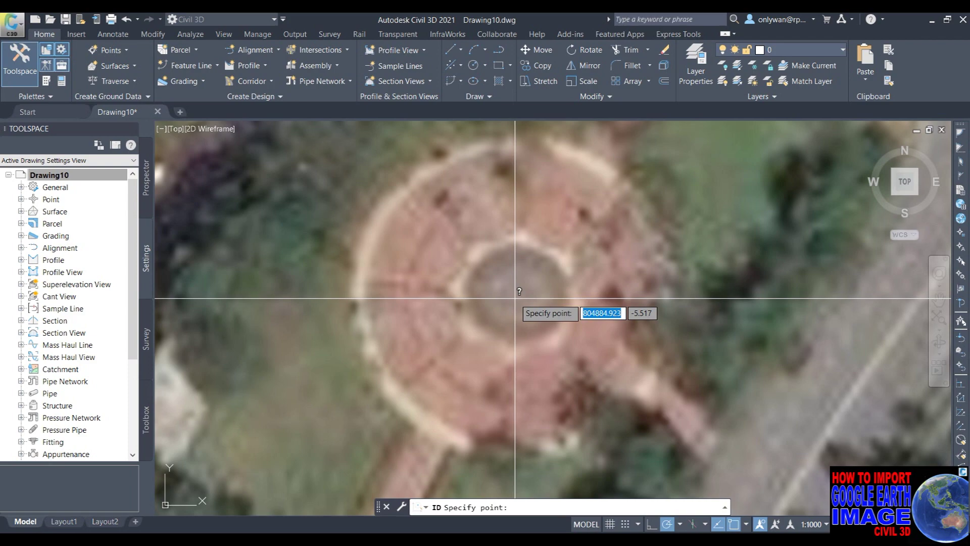
scroll(514, 299, down, 3)
scroll(518, 304, down, 3)
scroll(525, 293, down, 2)
scroll(530, 285, down, 2)
scroll(530, 280, up, 2)
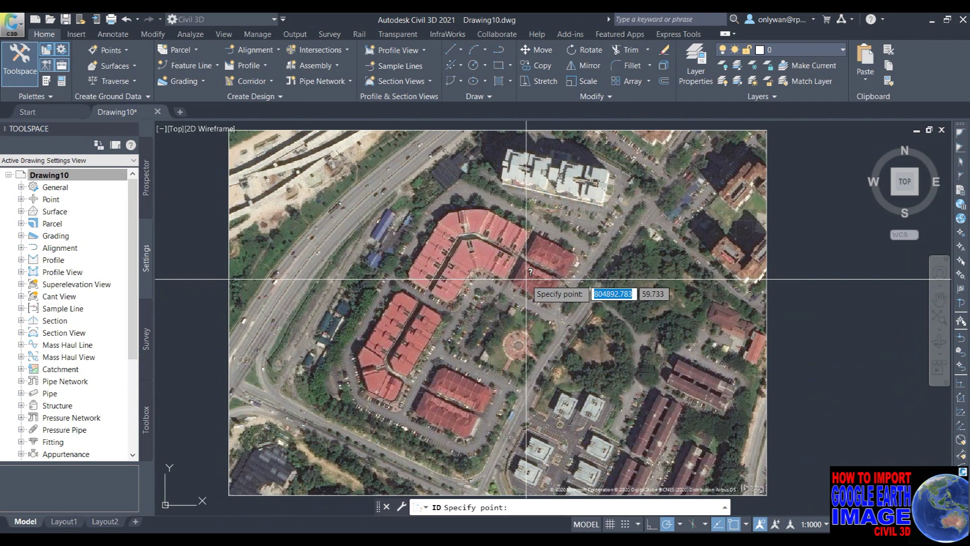